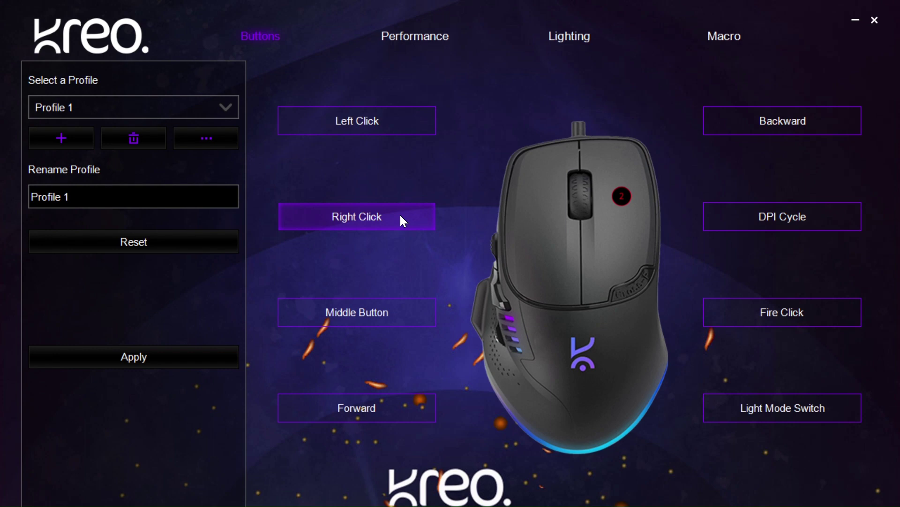
Leave the left button's function unchanged and add a new profile, Profile2.
left_click(347, 132)
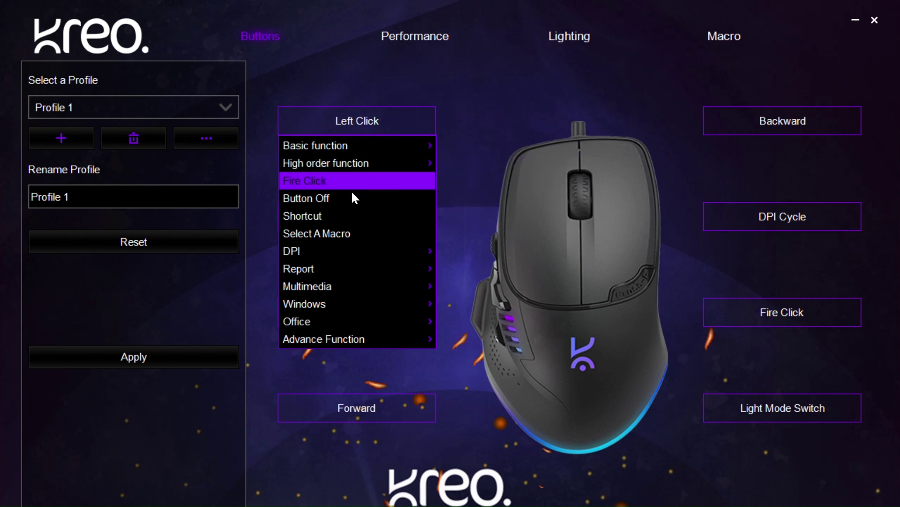
mouse_move(338, 258)
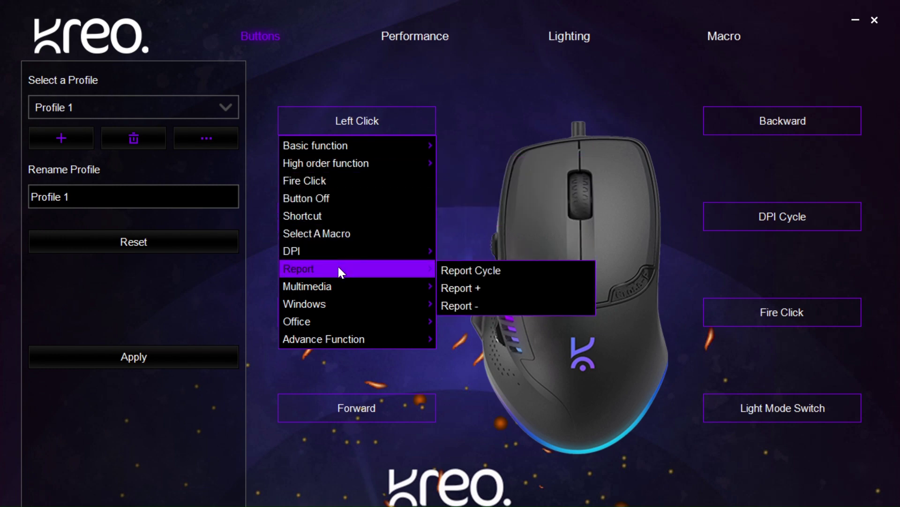
mouse_move(340, 288)
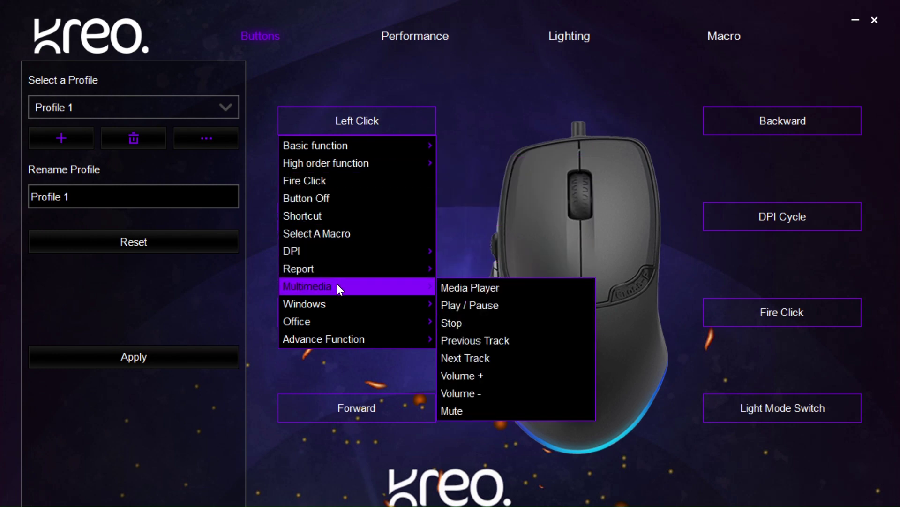
left_click(454, 166)
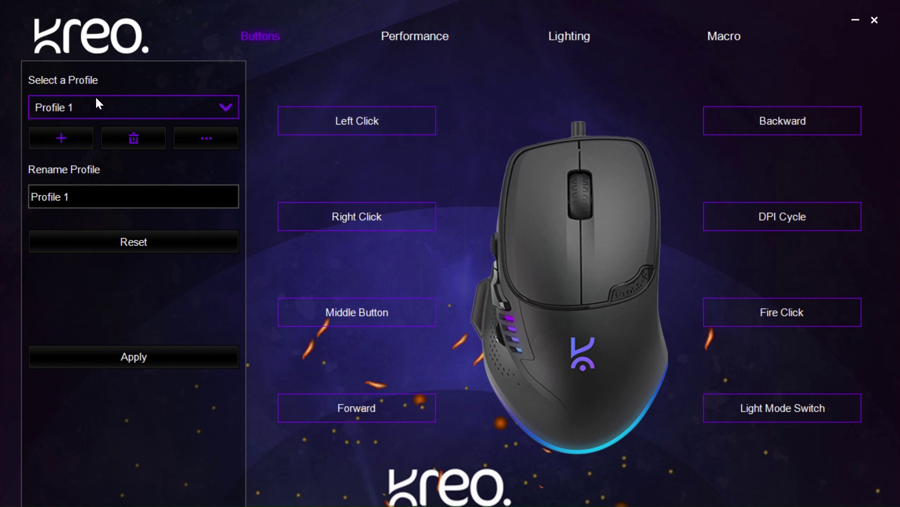
left_click(76, 143)
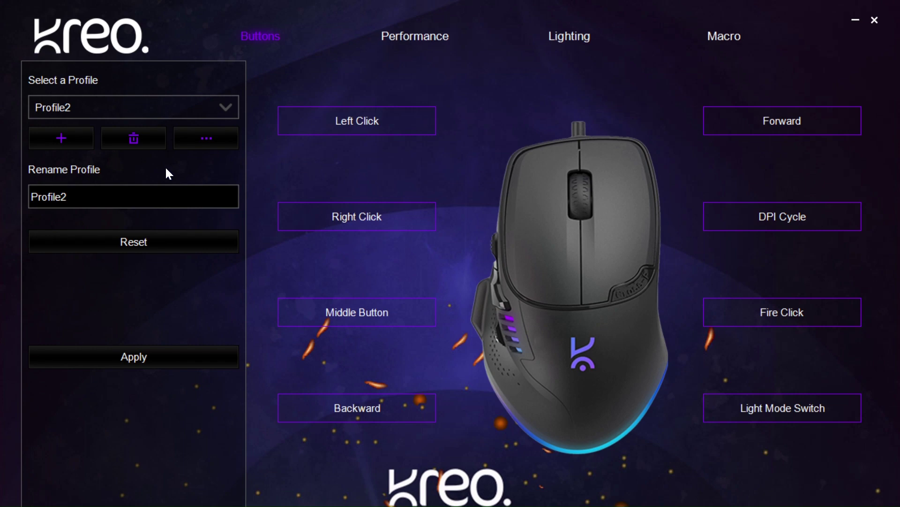
On Profile2's Performance page, raise DPI Setting #1 from 1200 to 3700.
left_click(395, 45)
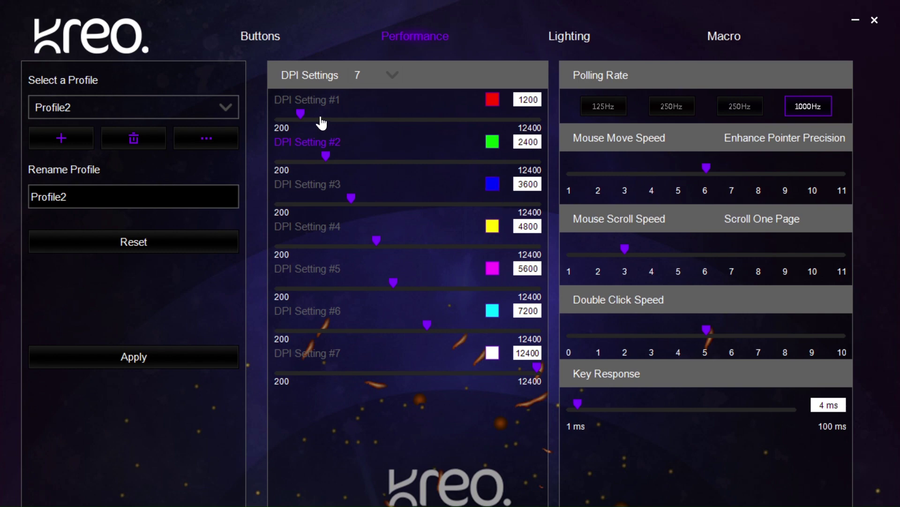
left_click_drag(302, 115, 353, 139)
mouse_move(355, 114)
left_mouse_down()
mouse_move(386, 117)
mouse_move(354, 121)
left_mouse_up()
Return the polling rate to 1000Hz and nudge the mouse move speed slider.
left_click(609, 106)
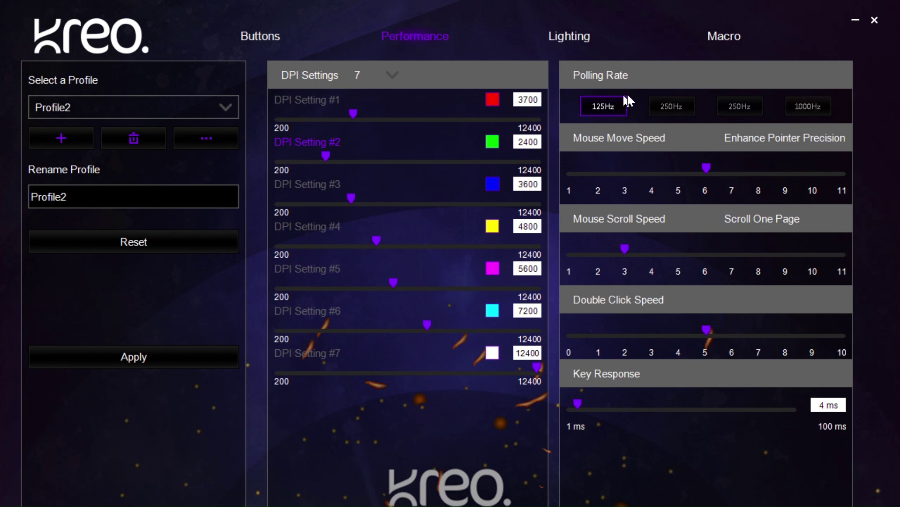
left_click(794, 112)
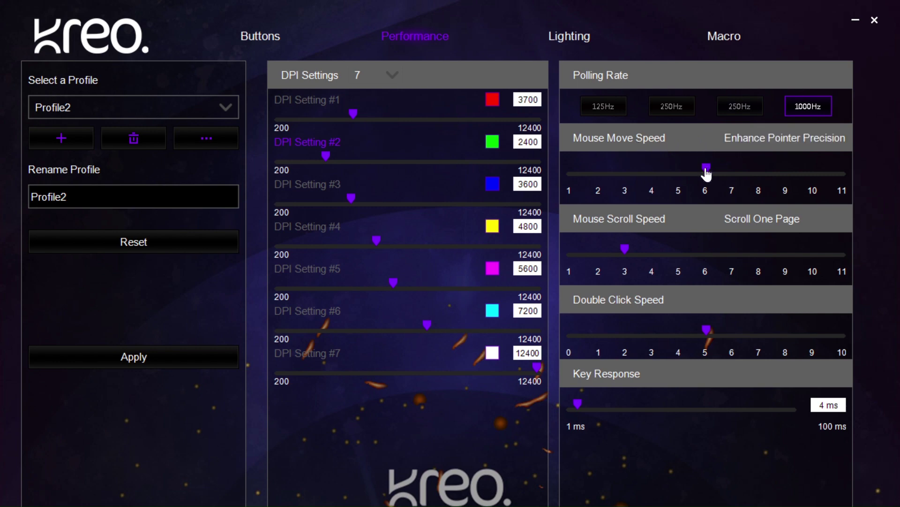
mouse_move(706, 169)
left_mouse_down()
mouse_move(683, 171)
mouse_move(704, 172)
left_mouse_up()
Set scroll speed to 5, double-click speed to 4 and key response to 11 ms.
left_click_drag(622, 250, 682, 254)
left_click_drag(705, 333, 681, 334)
mouse_move(581, 406)
left_mouse_down()
mouse_move(615, 407)
mouse_move(593, 407)
left_mouse_up()
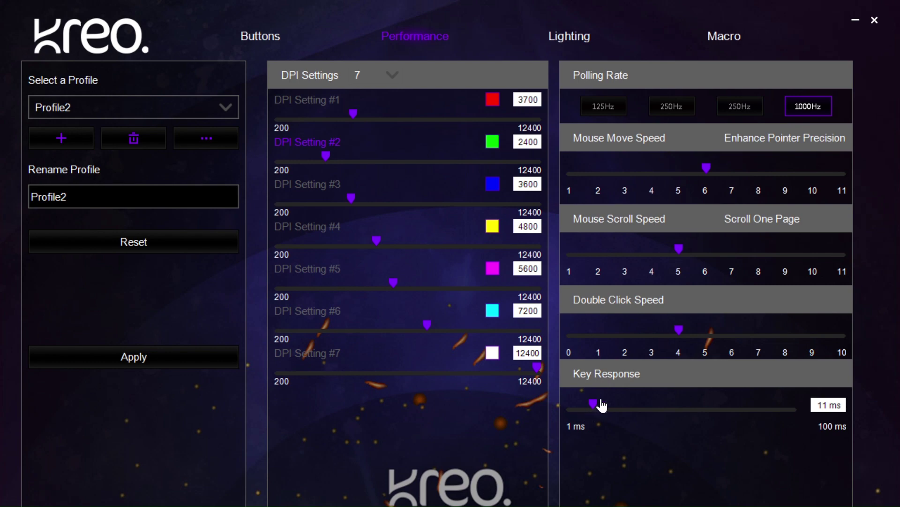
On the Lighting page, try Breathing, then set Profile2's effect to YO-YO.
left_click(581, 44)
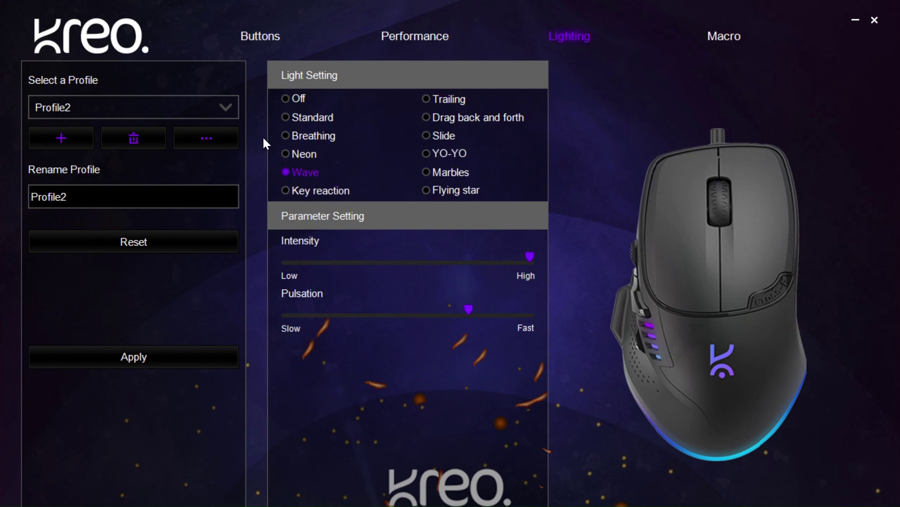
left_click(317, 137)
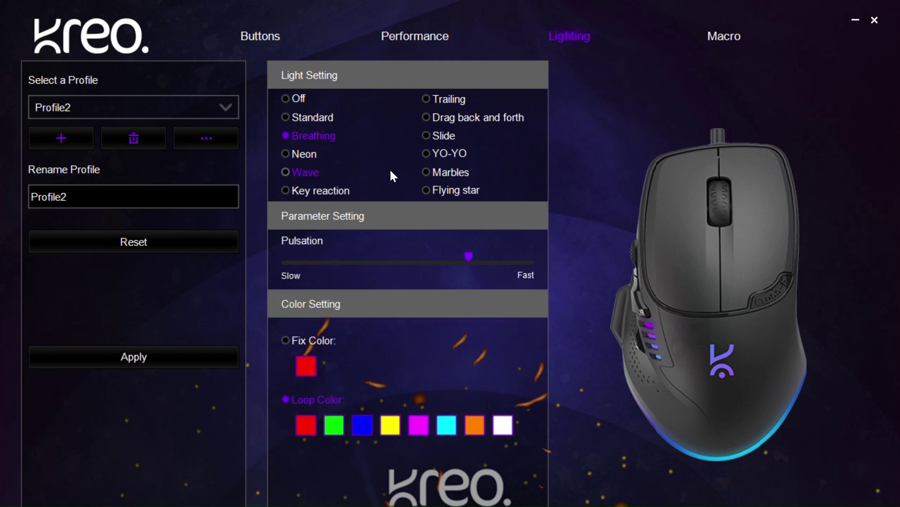
left_click(432, 154)
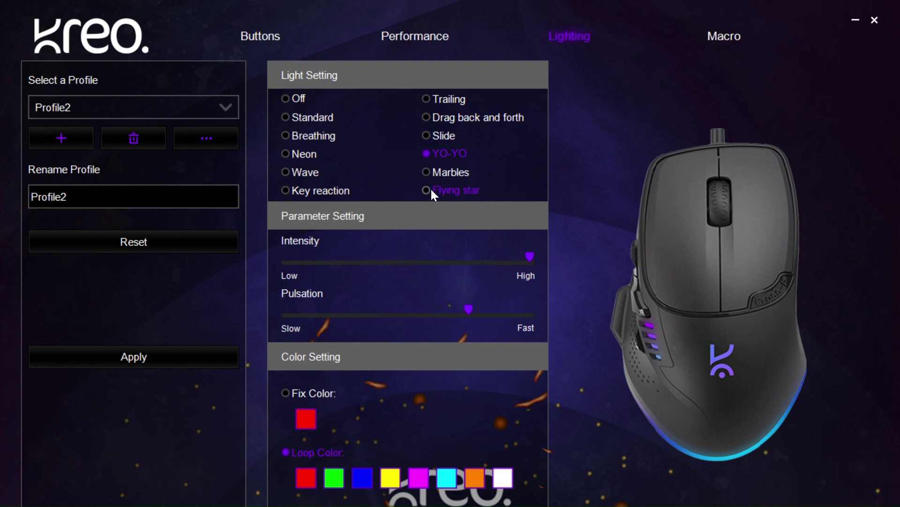
On the Macro page, create a macro directory named 'new'.
left_click(702, 44)
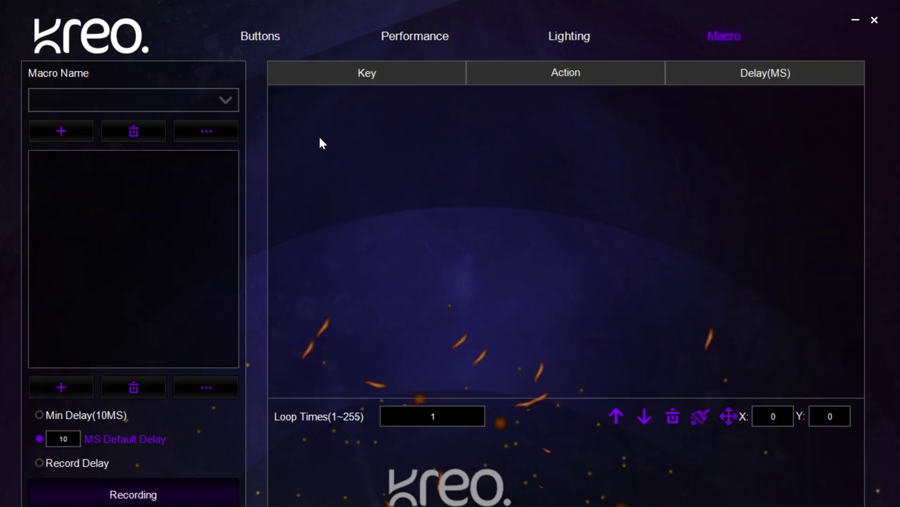
left_click(52, 135)
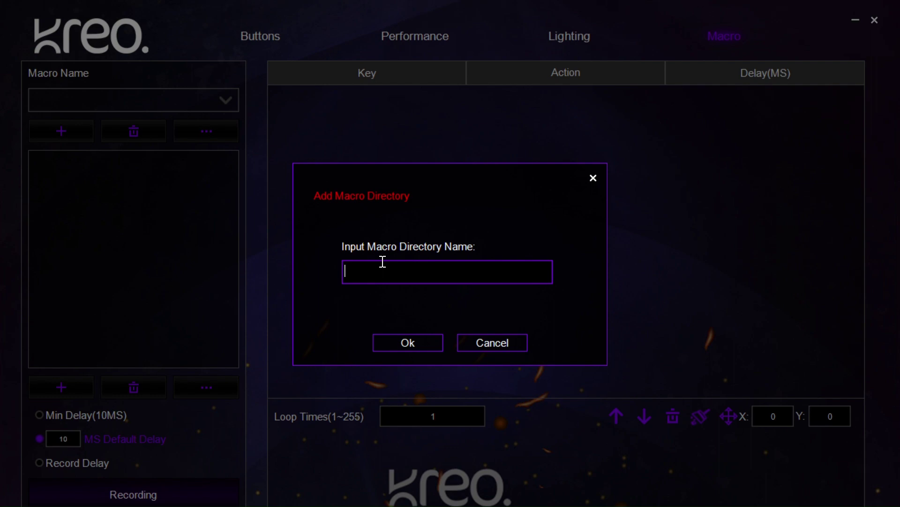
type("new")
left_click(412, 346)
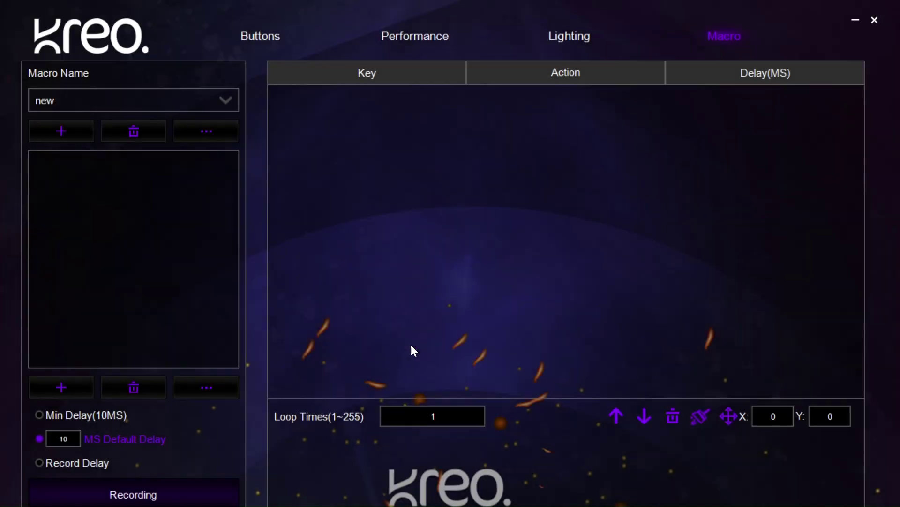
Add an empty macro named 'new' to the list.
left_click(75, 387)
left_click(396, 263)
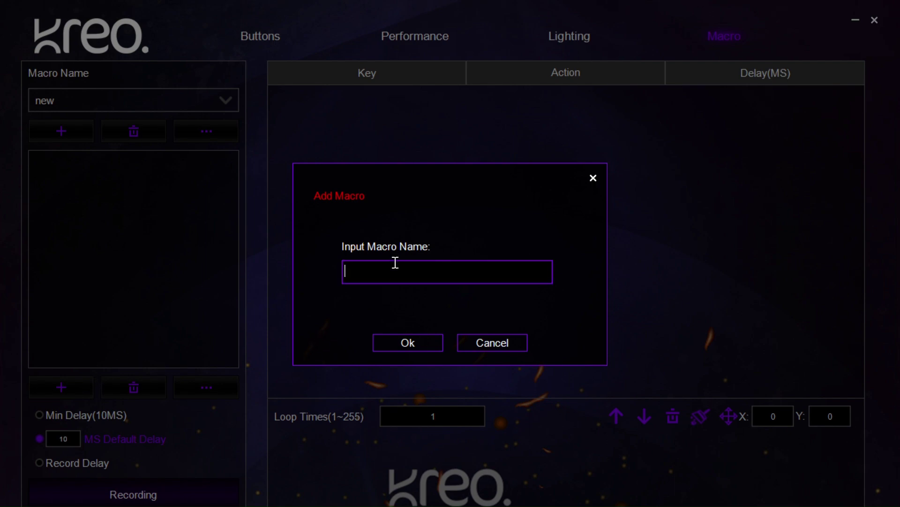
type("new")
left_click(417, 342)
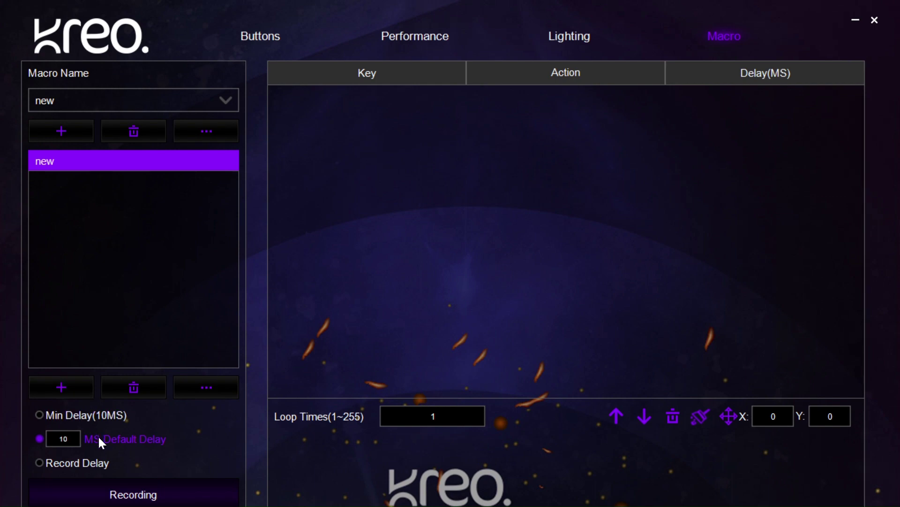
Record the keystrokes 'sdfsdfsdfs' into the macro 'new'.
left_click(134, 497)
type("sdfsdfsdfs")
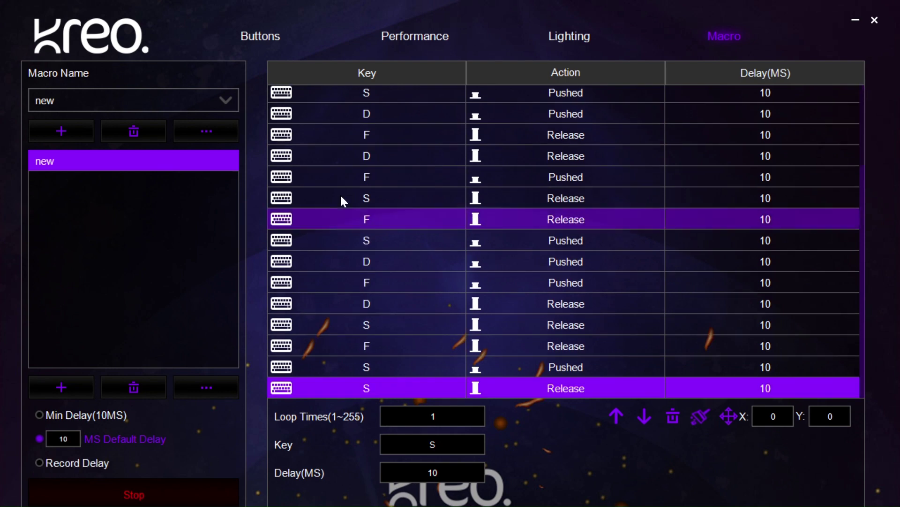
left_click(135, 497)
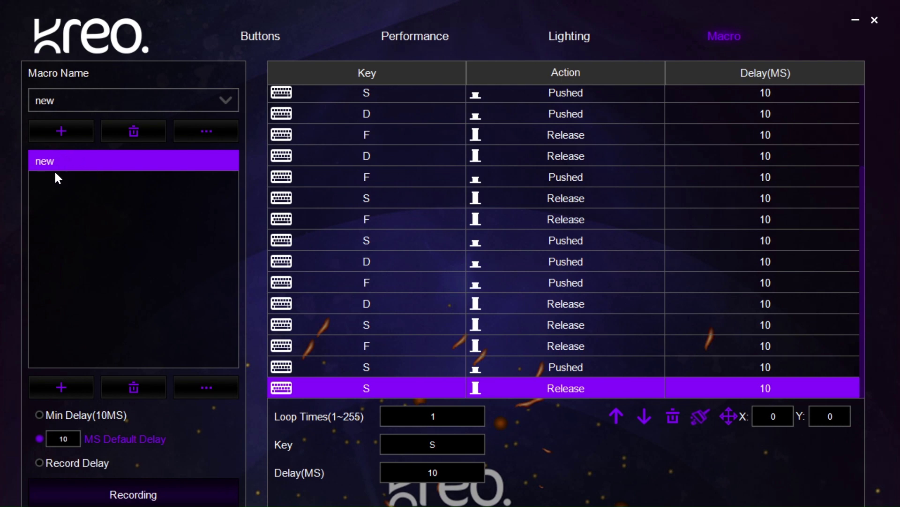
On the Buttons page, assign the macro 'new' to Profile2's Middle Button.
left_click(262, 42)
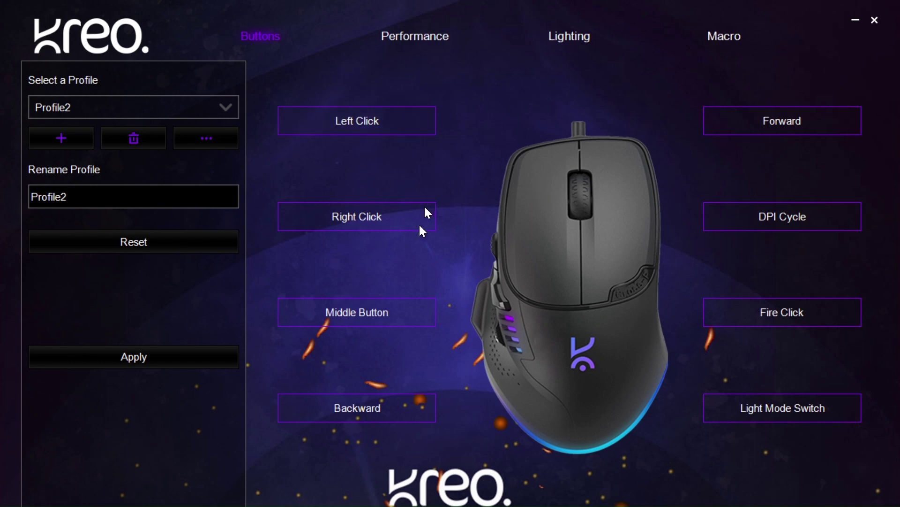
left_click(384, 310)
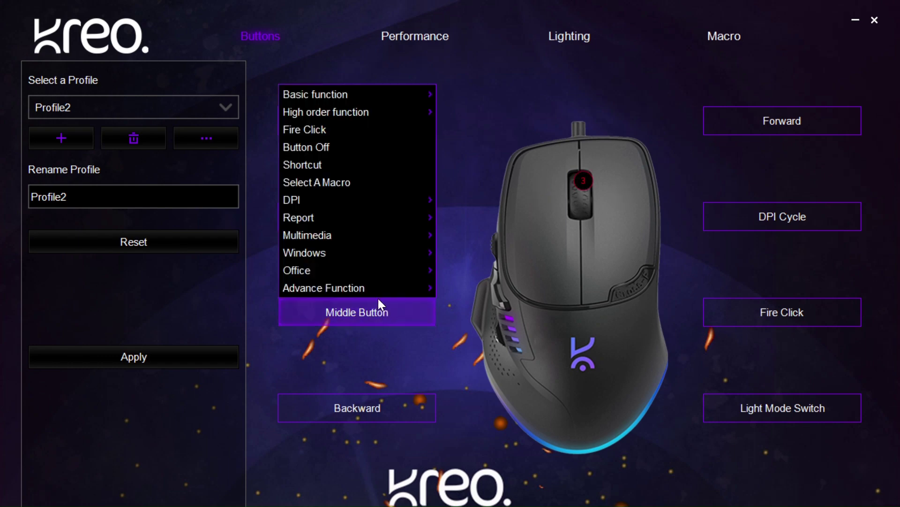
mouse_move(385, 293)
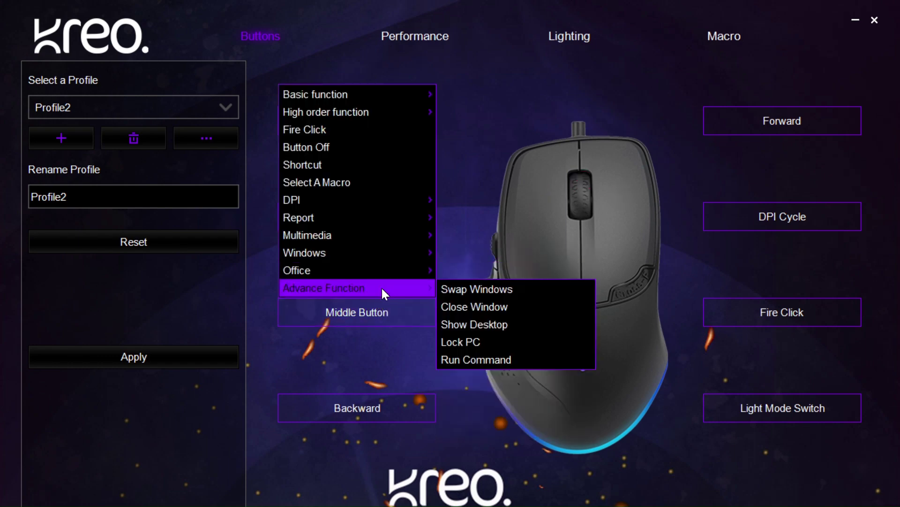
mouse_move(381, 214)
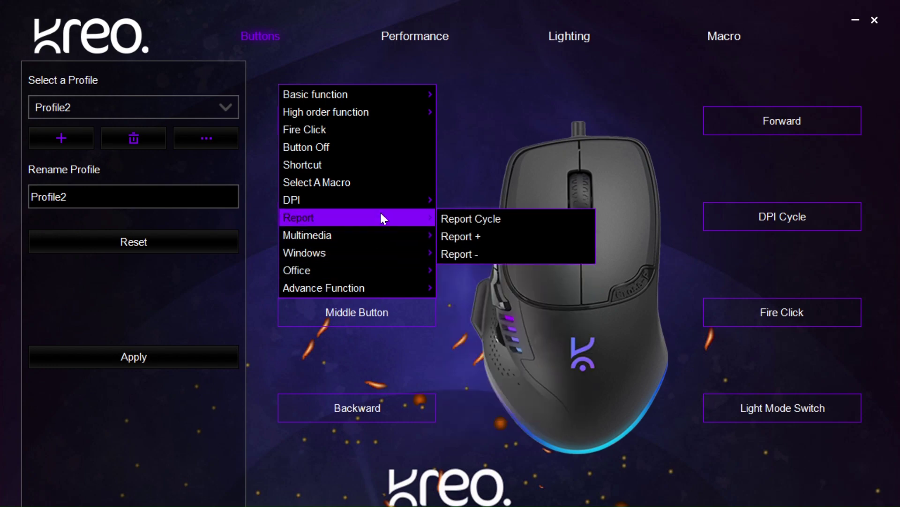
left_click(381, 182)
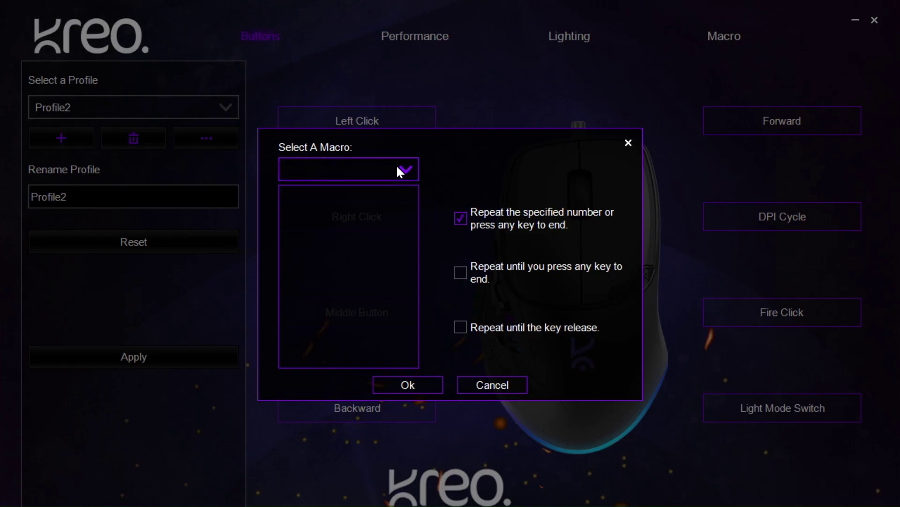
left_click(400, 171)
left_click(375, 193)
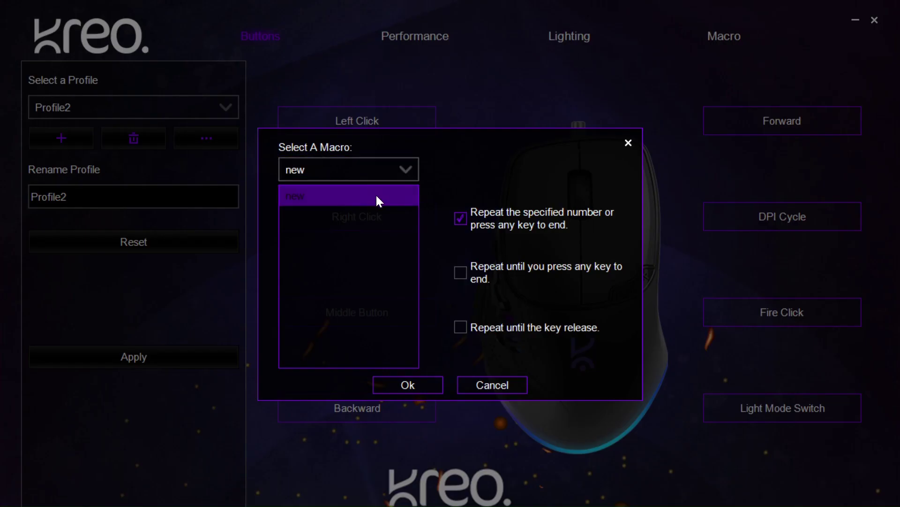
left_click(417, 386)
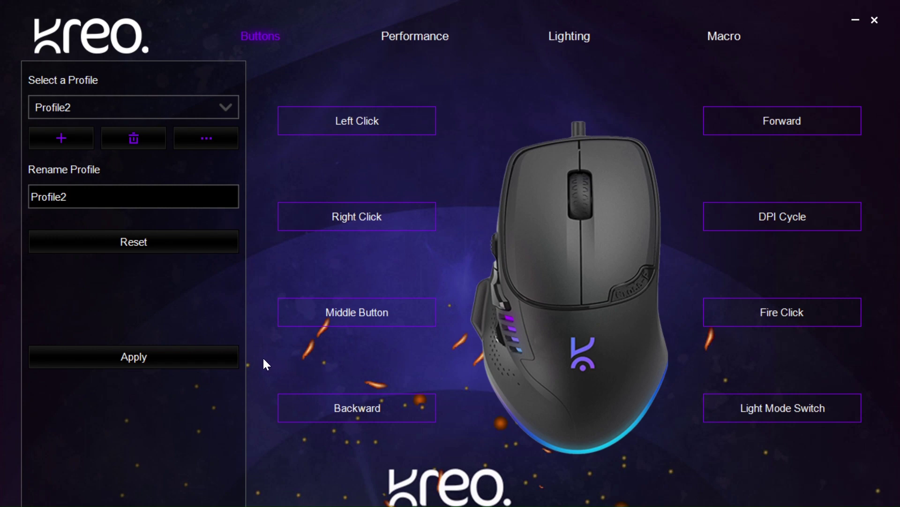
Apply Profile2's settings to the mouse.
left_click(169, 365)
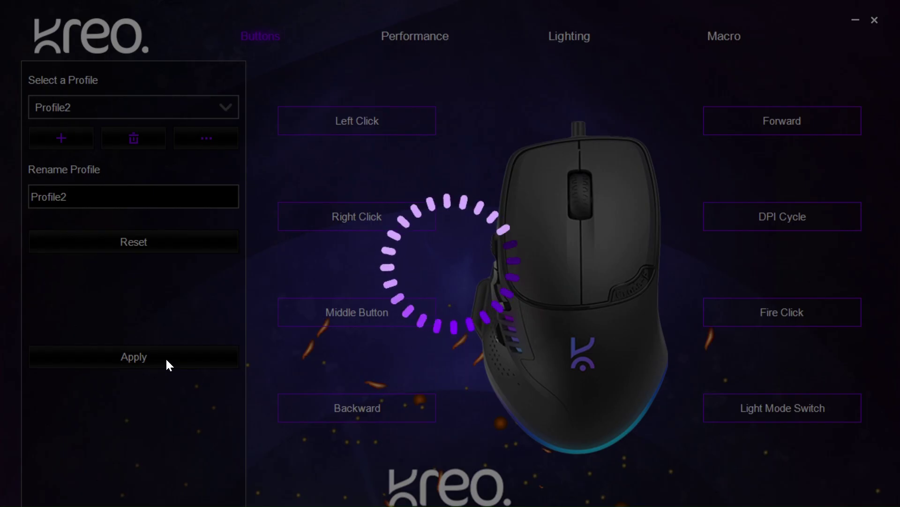